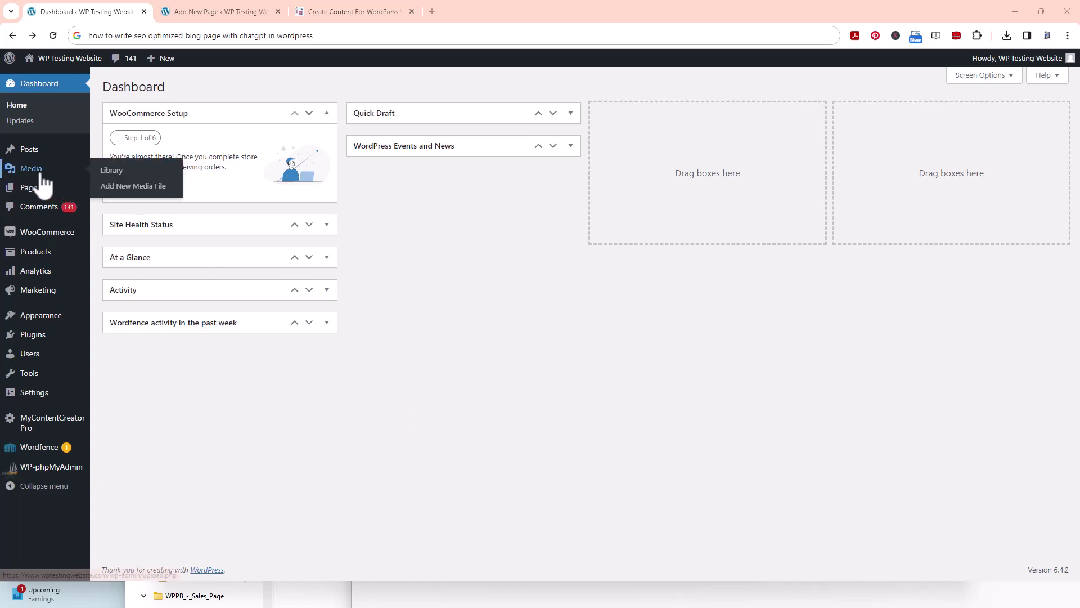
Step: Open the site's Pages list and create a new page
mouse_move(34, 152)
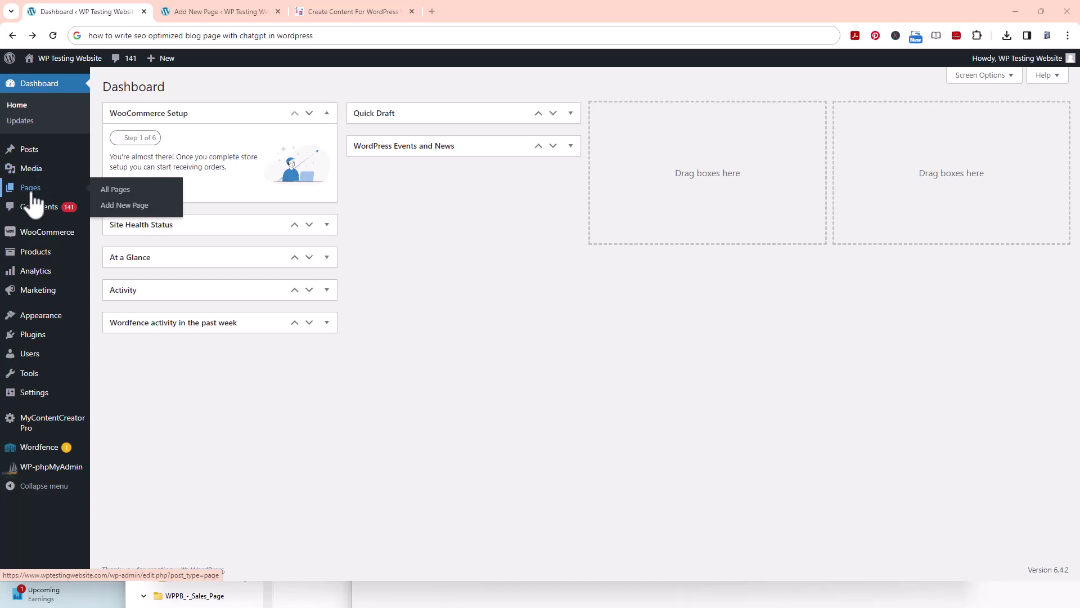
left_click(31, 190)
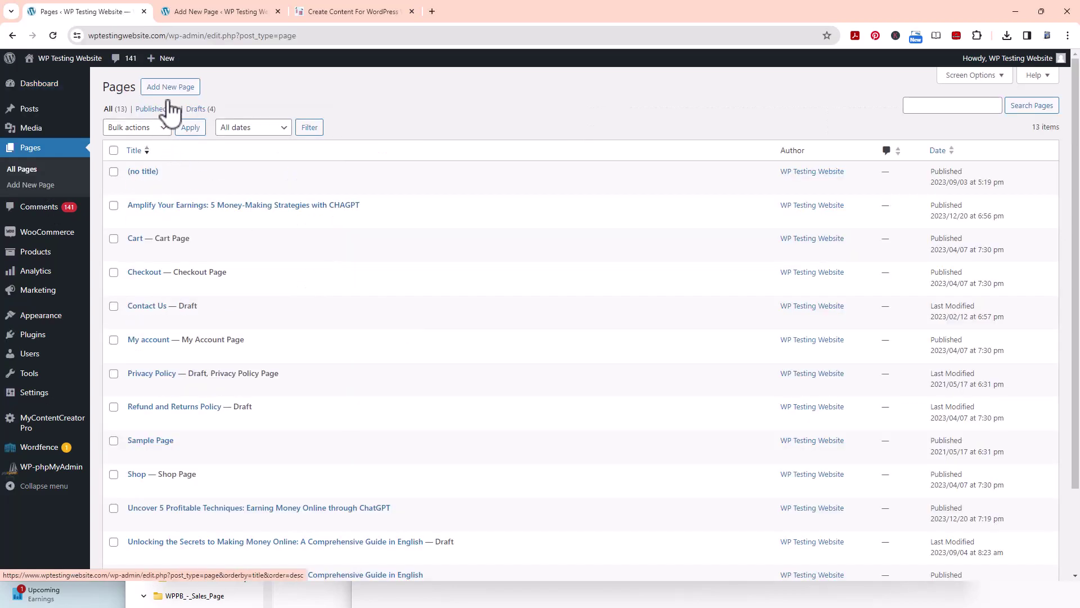
left_click(173, 89)
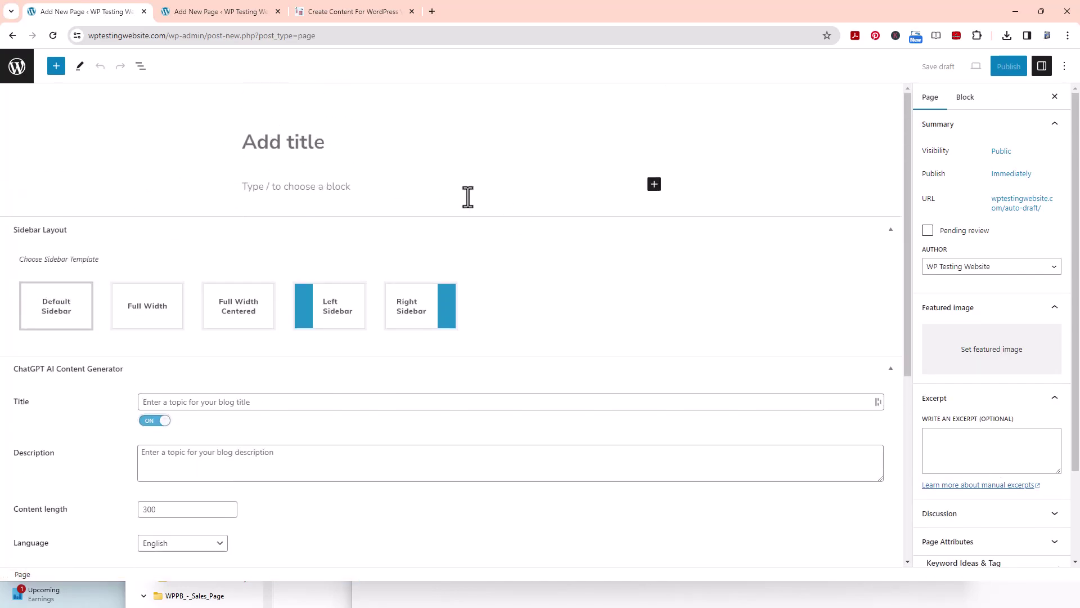
Step: Turn off Generate Tags in the ChatGPT AI Content Generator settings of the new page
scroll(476, 210, "down", 1)
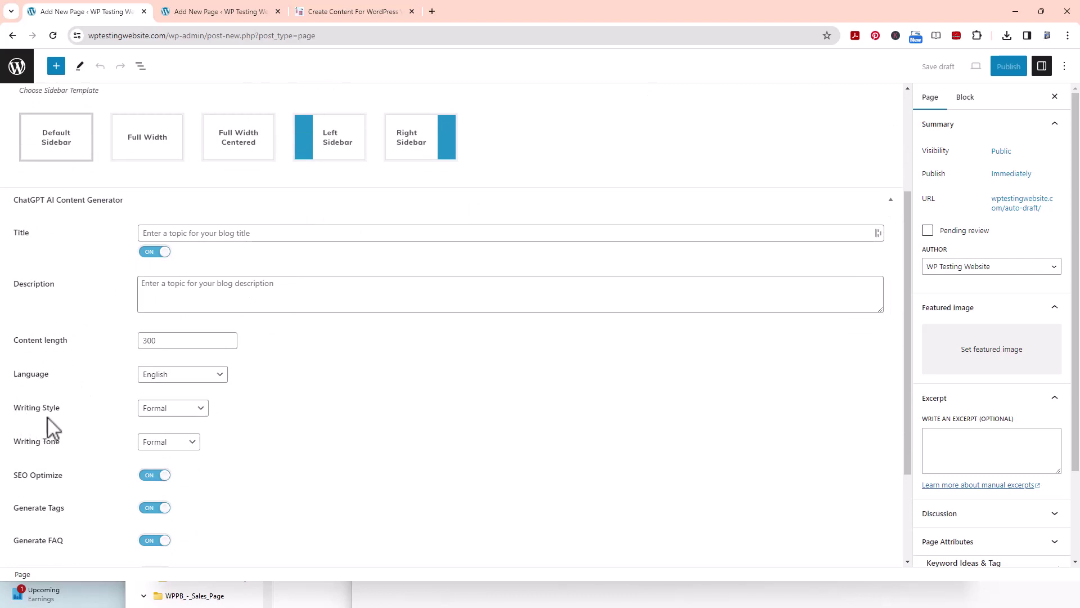
scroll(70, 455, "down", 2)
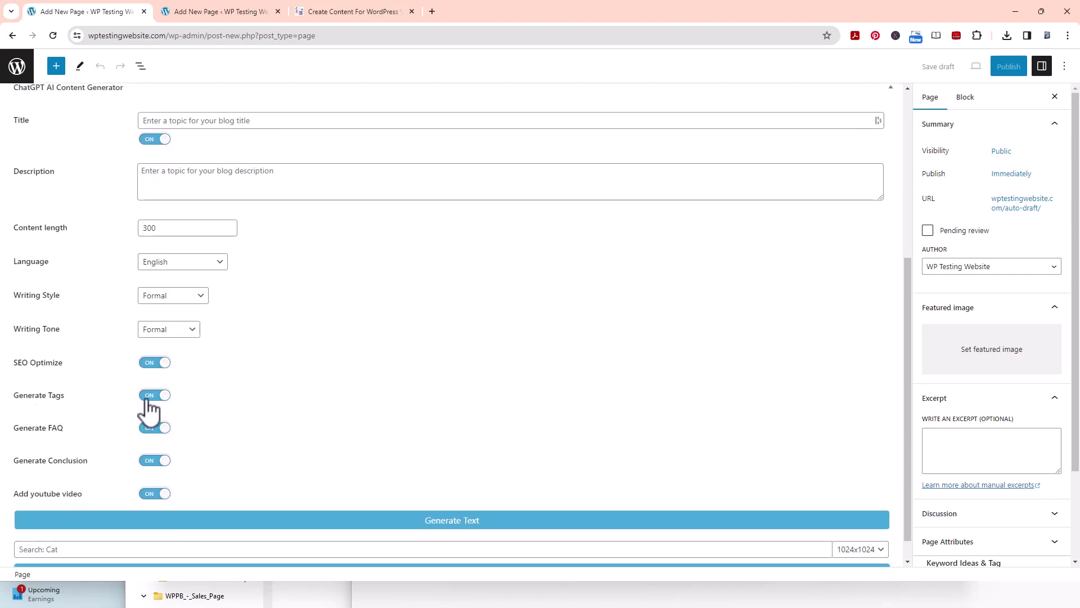
left_click(148, 397)
scroll(278, 424, "down", 1)
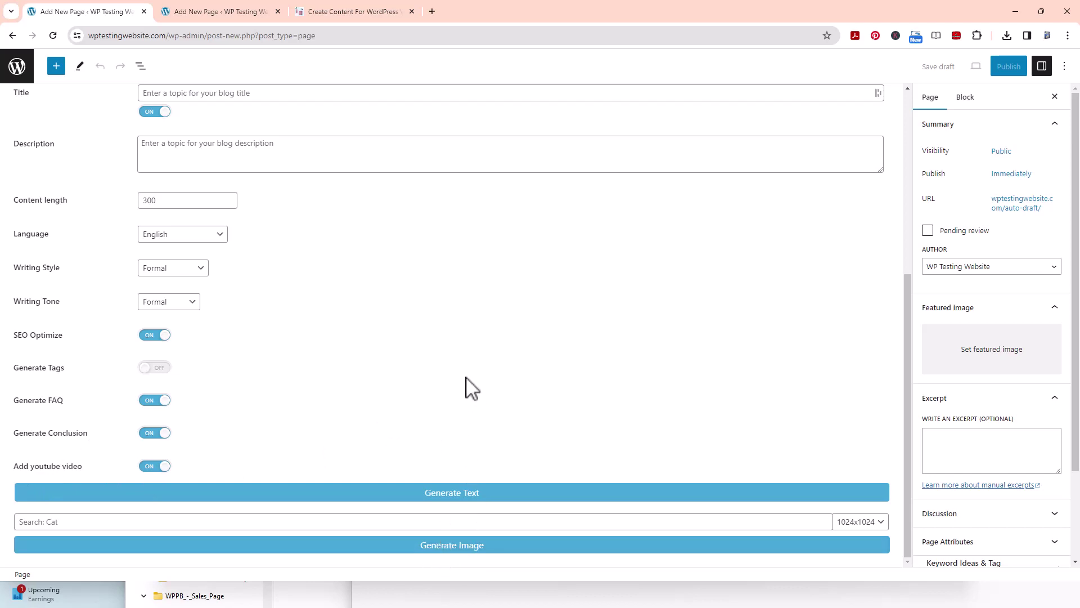
Step: Paste "10 ways chatgpt can help my online business" as both the title and the description topic in the content generator
scroll(472, 389, "up", 5)
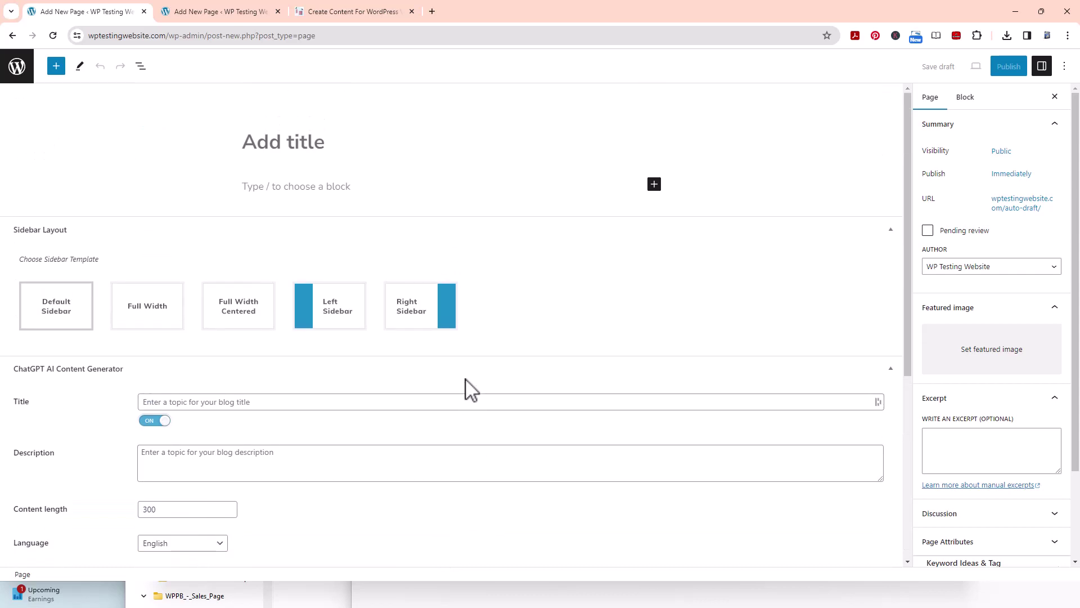
left_click(169, 402)
right_click(169, 401)
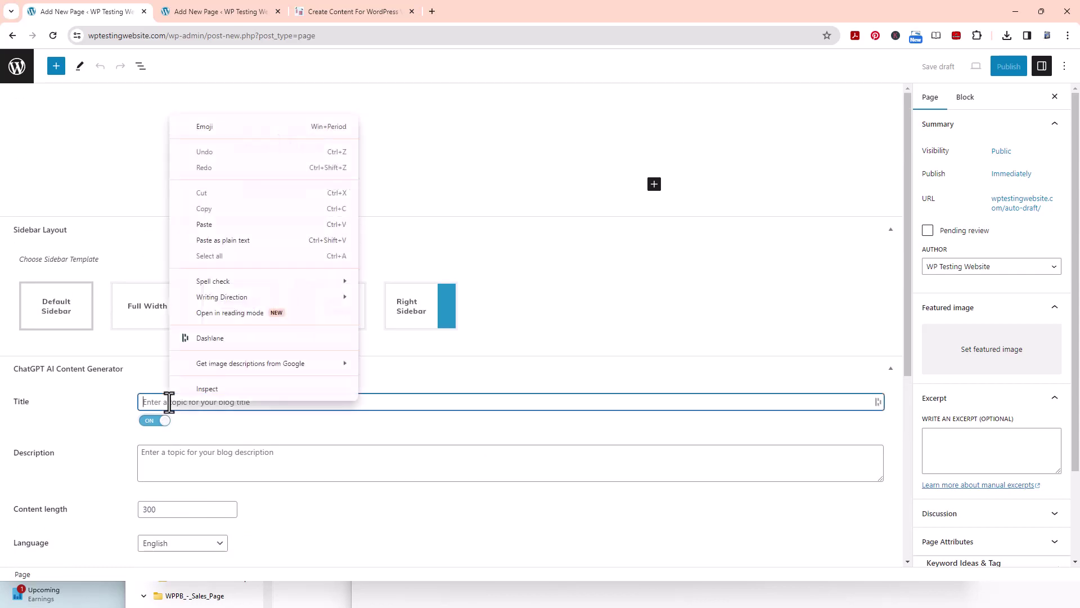
left_click(211, 225)
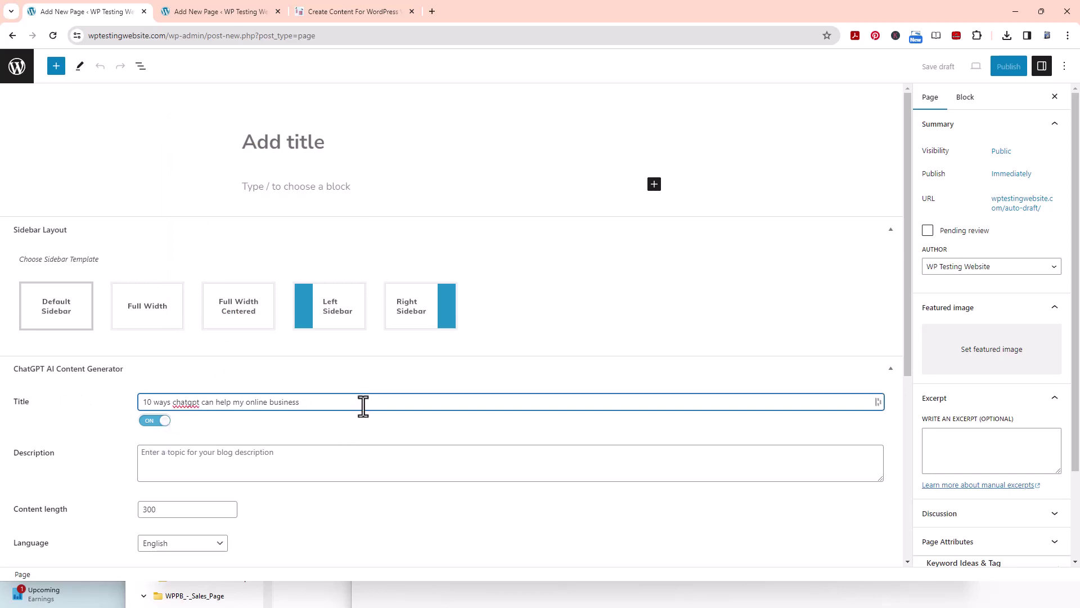
scroll(362, 406, "down", 3)
right_click(187, 286)
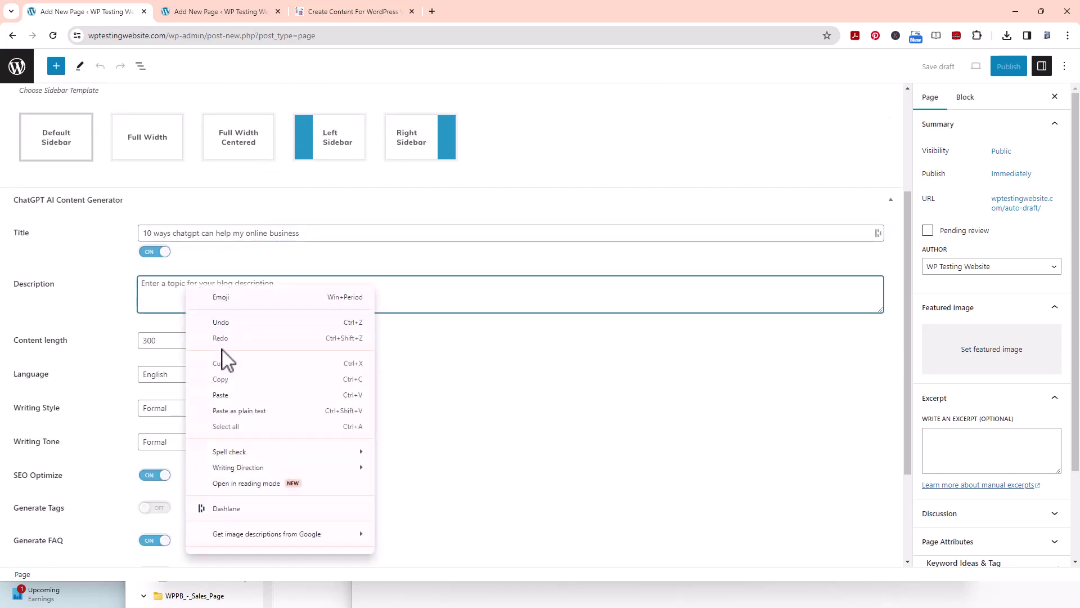
left_click(239, 397)
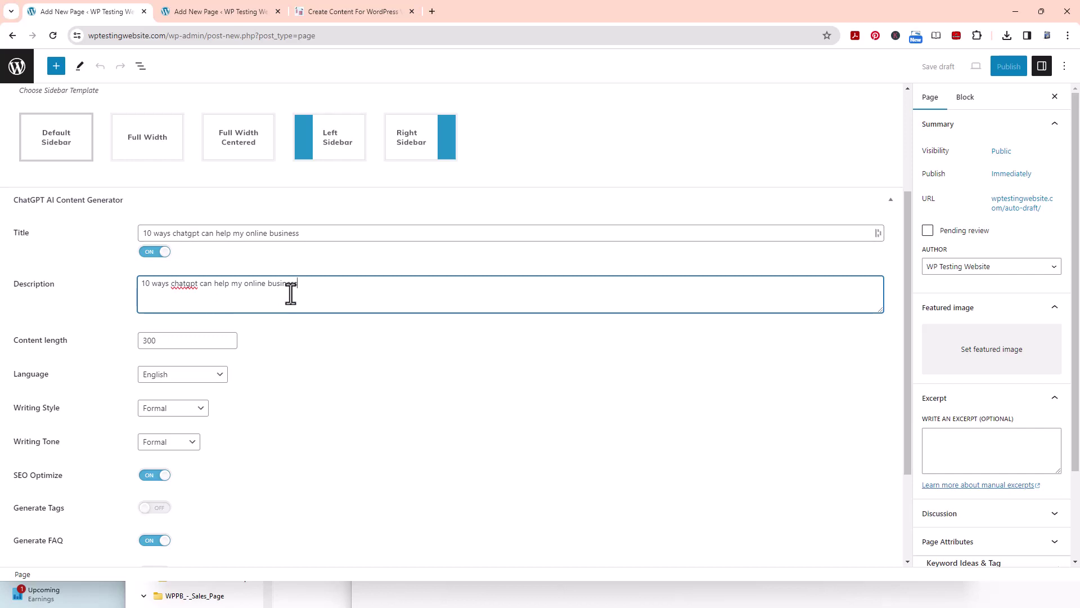
Step: Set the generator's content length to 2000 and choose English as the language
scroll(289, 292, "down", 2)
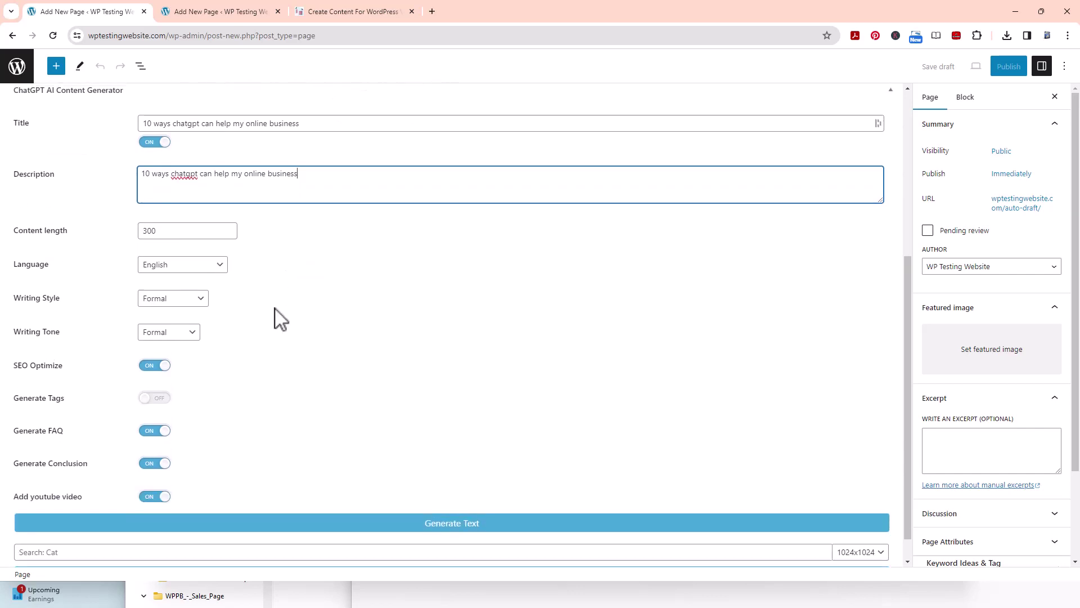
scroll(277, 315, "up", 2)
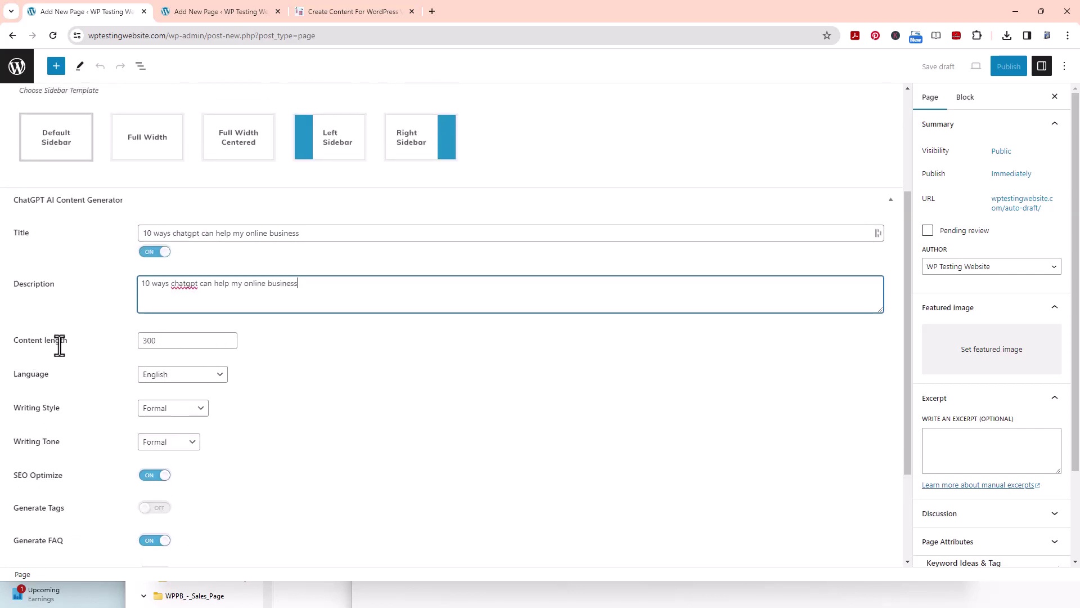
left_click(157, 342)
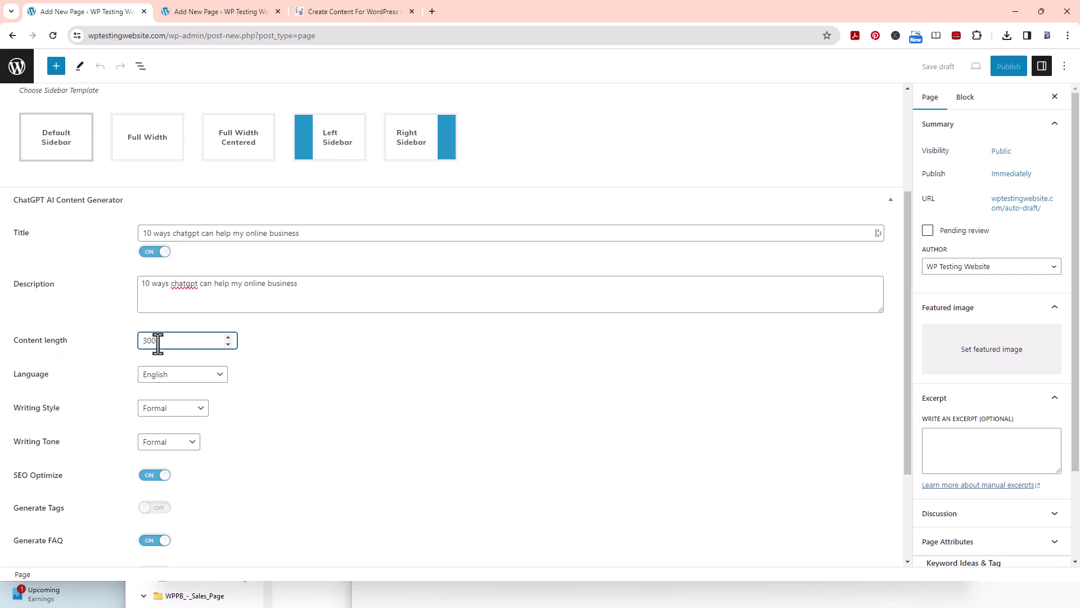
double_click(158, 342)
key("BackSpace")
left_click(219, 375)
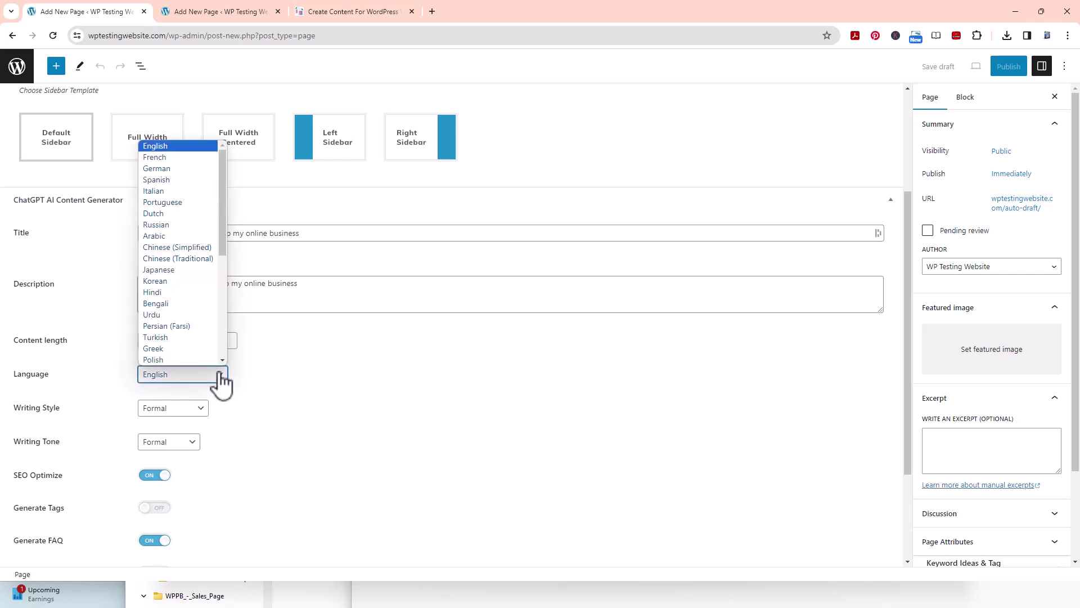
scroll(203, 320, "down", 5)
scroll(217, 349, "up", 5)
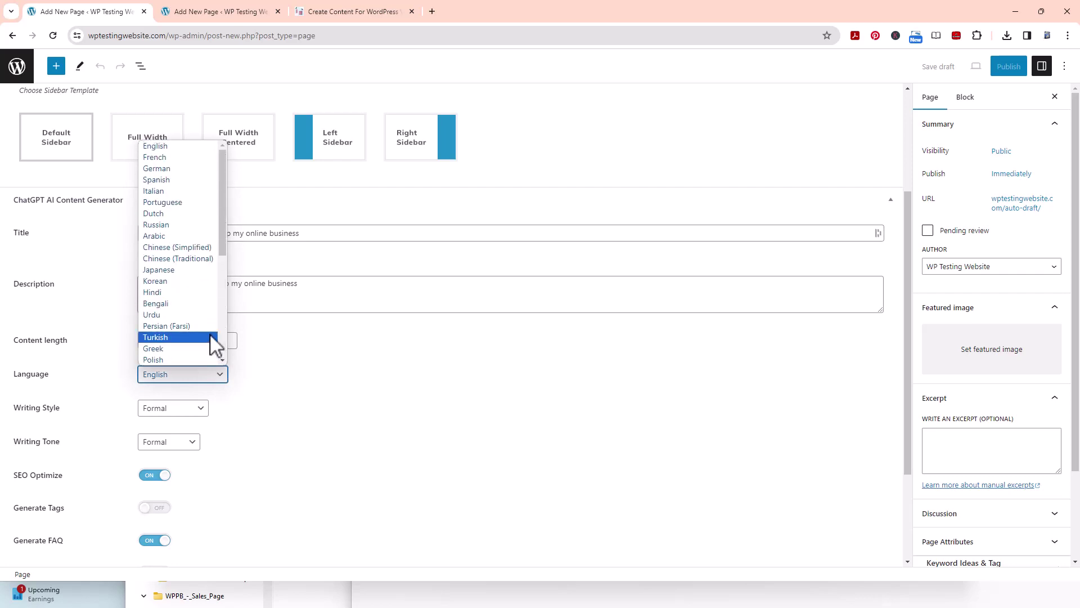
left_click(197, 147)
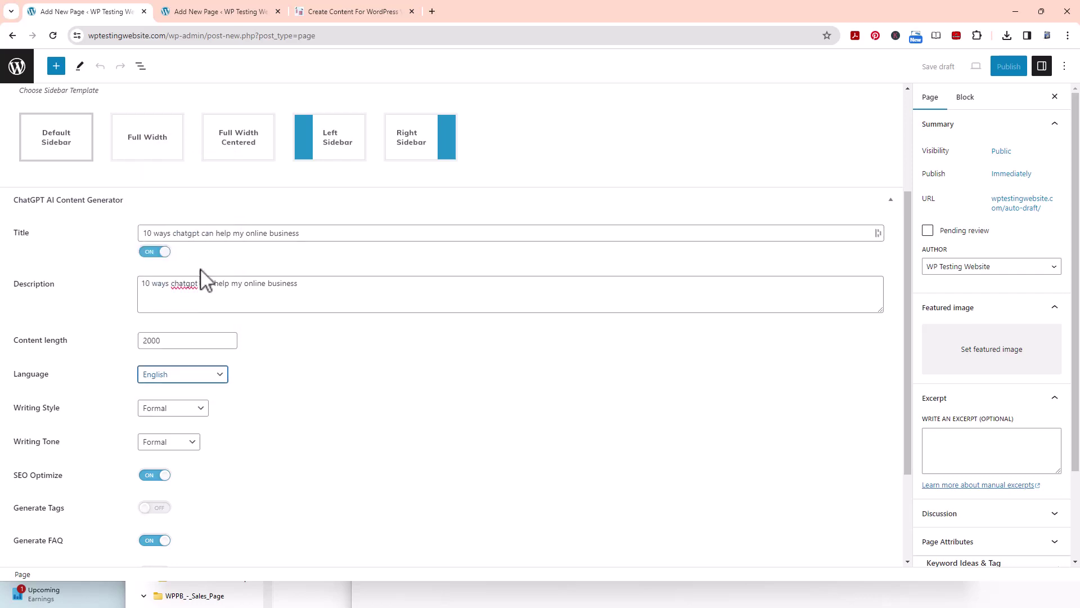
Step: Set the generator's writing style to Professional and its writing tone to Educational
left_click(202, 419)
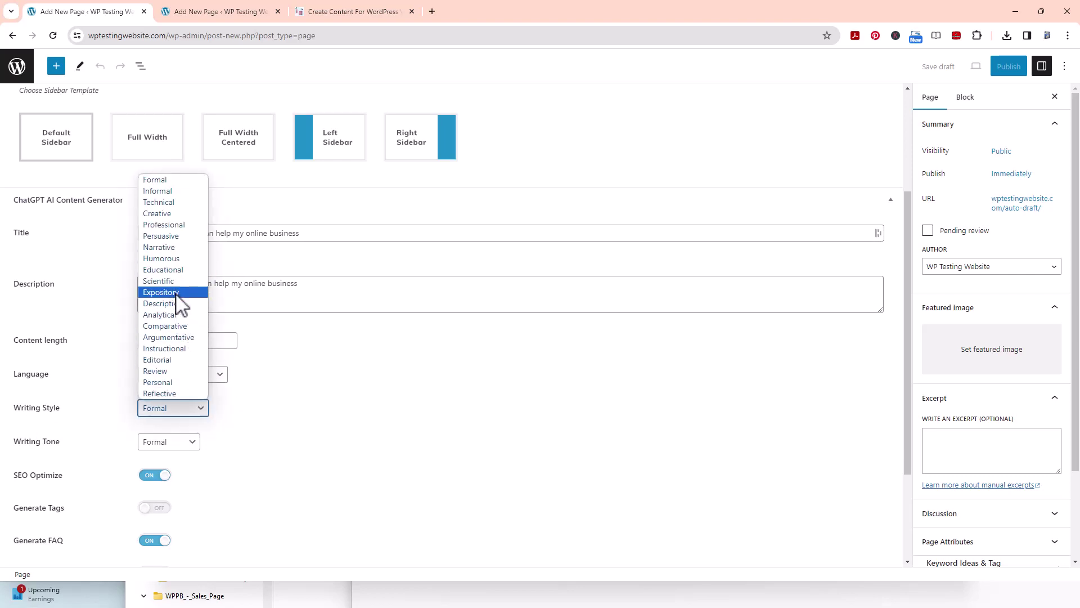
left_click(174, 225)
scroll(259, 338, "down", 1)
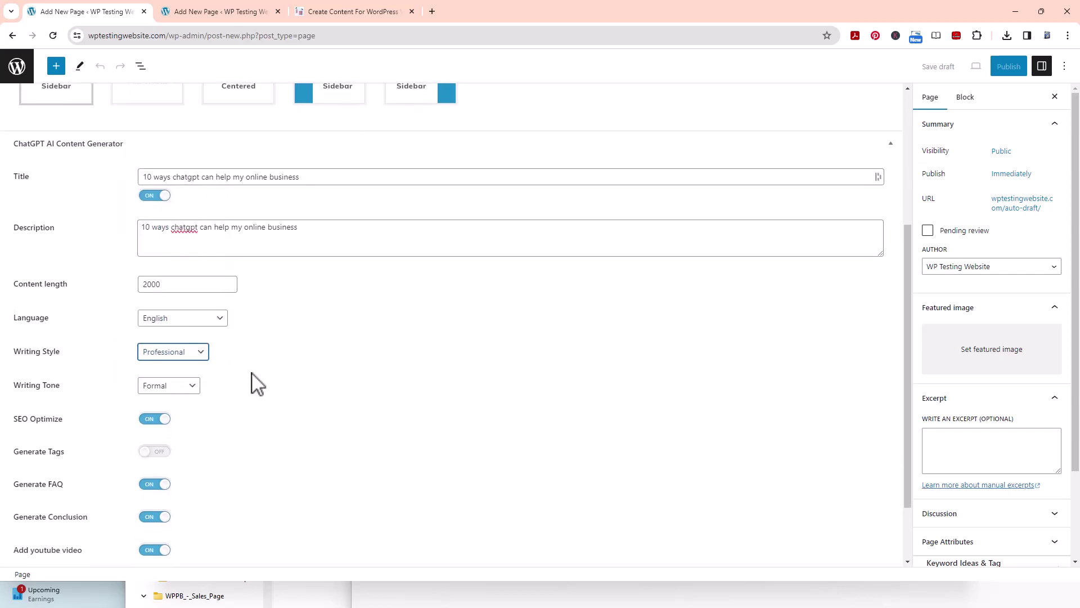
left_click(192, 387)
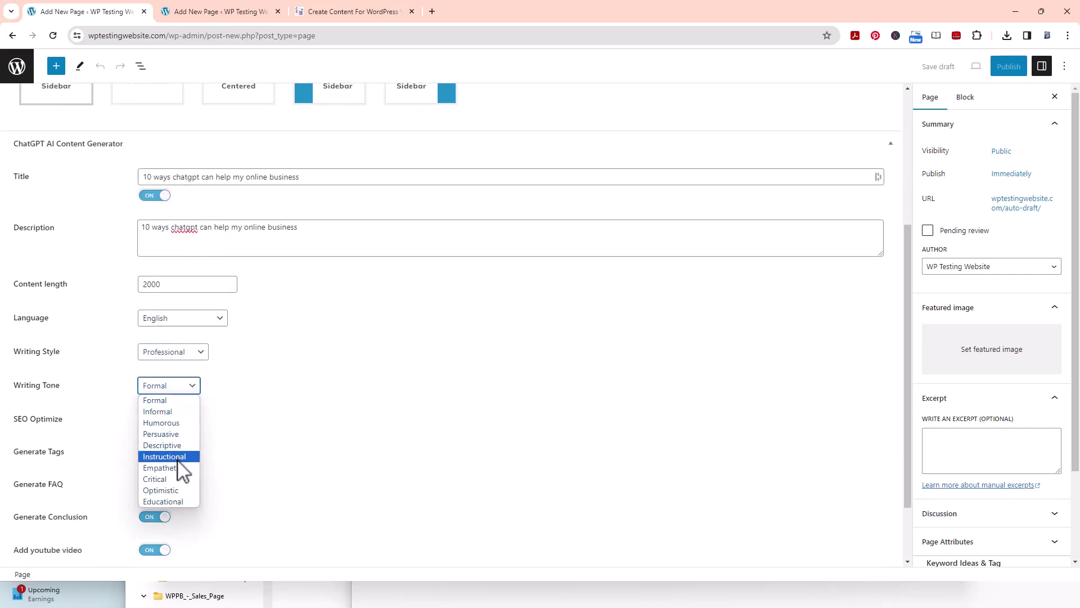
left_click(172, 500)
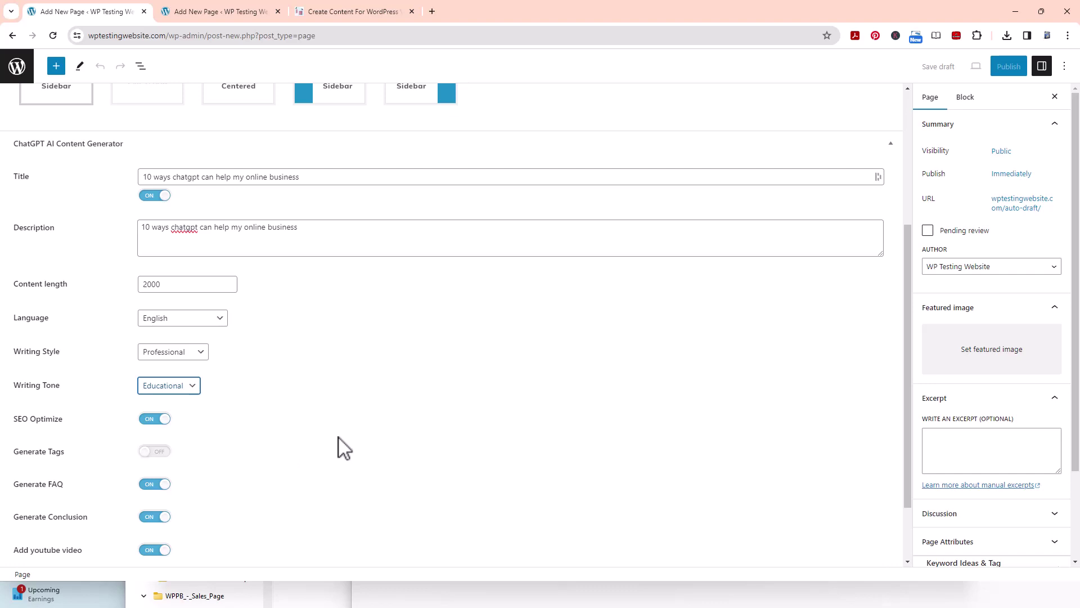
Step: Review the content generator's settings, from the title topic to the SEO, FAQ, conclusion and YouTube video options
scroll(337, 444, "down", 2)
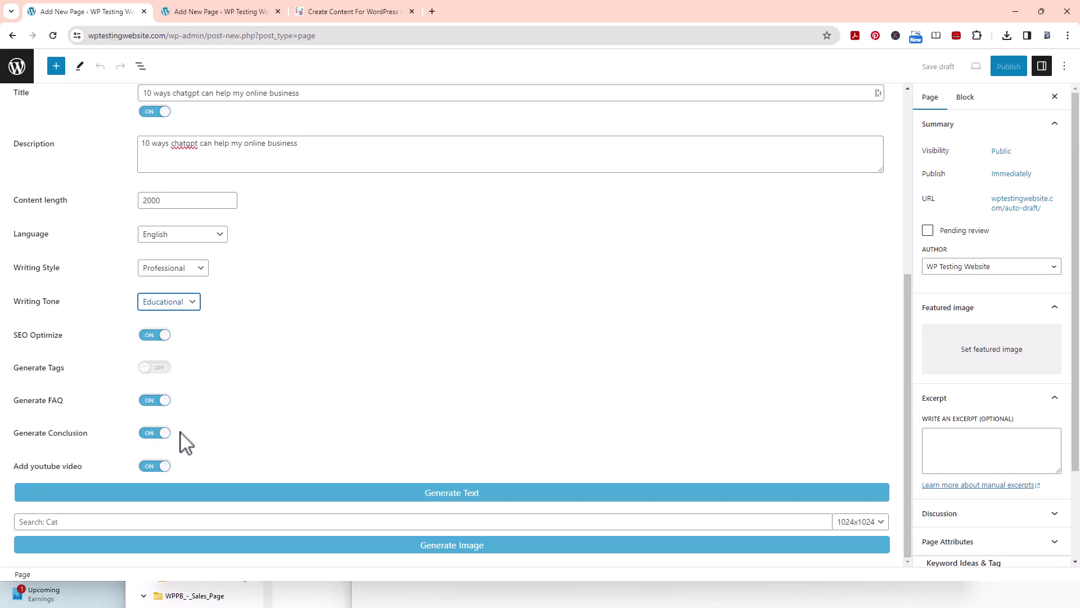
scroll(193, 461, "up", 1)
scroll(65, 487, "down", 1)
scroll(176, 136, "up", 1)
scroll(267, 176, "down", 1)
scroll(406, 357, "up", 5)
scroll(405, 357, "down", 3)
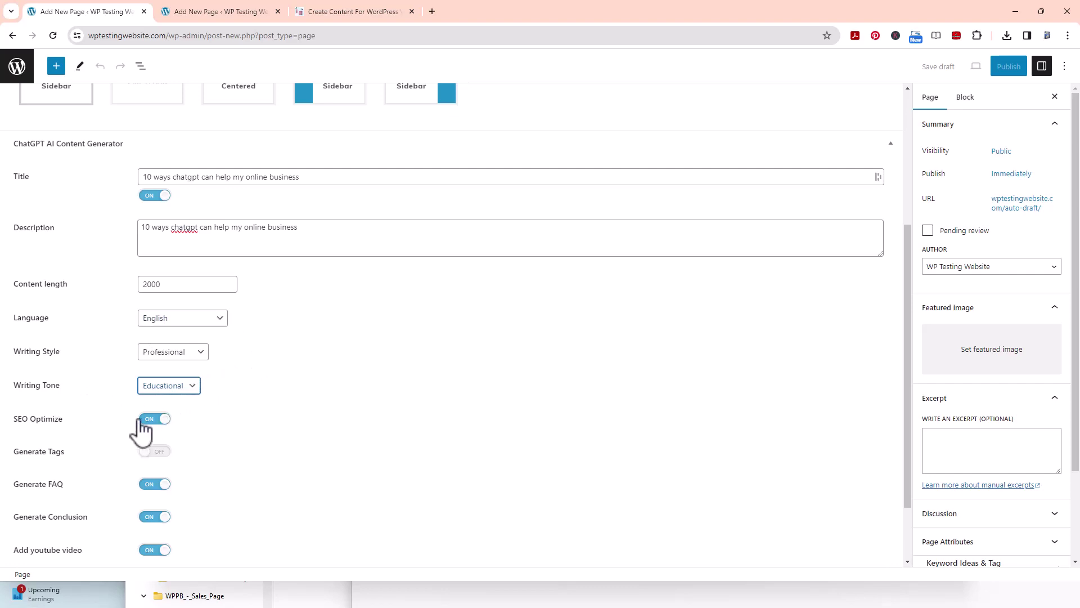
Step: Generate the page text with the chosen content generator settings
scroll(135, 429, "down", 1)
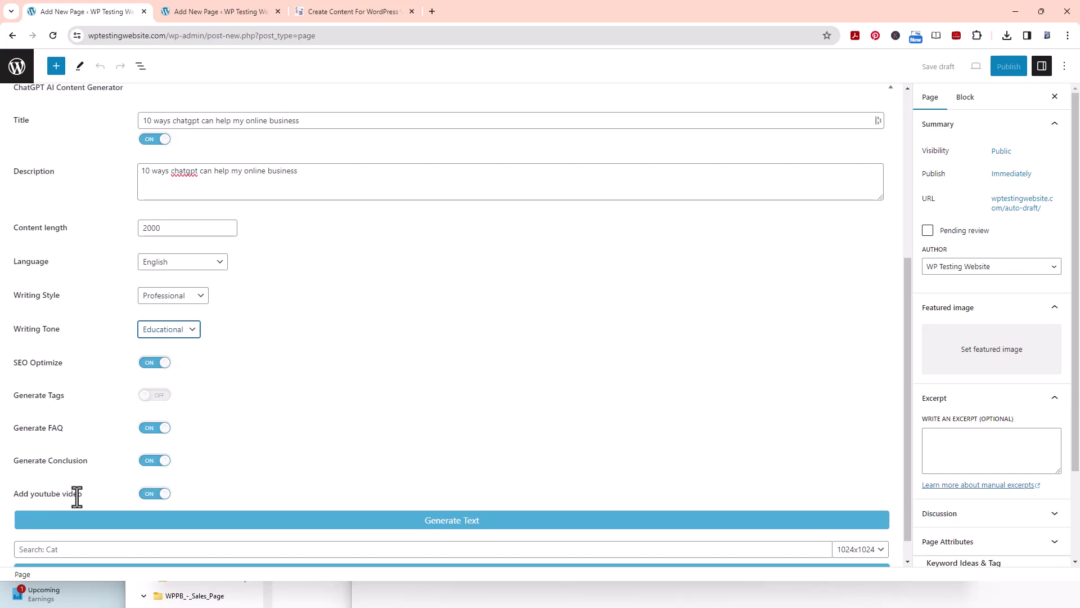
scroll(414, 472, "down", 1)
scroll(414, 471, "down", 1)
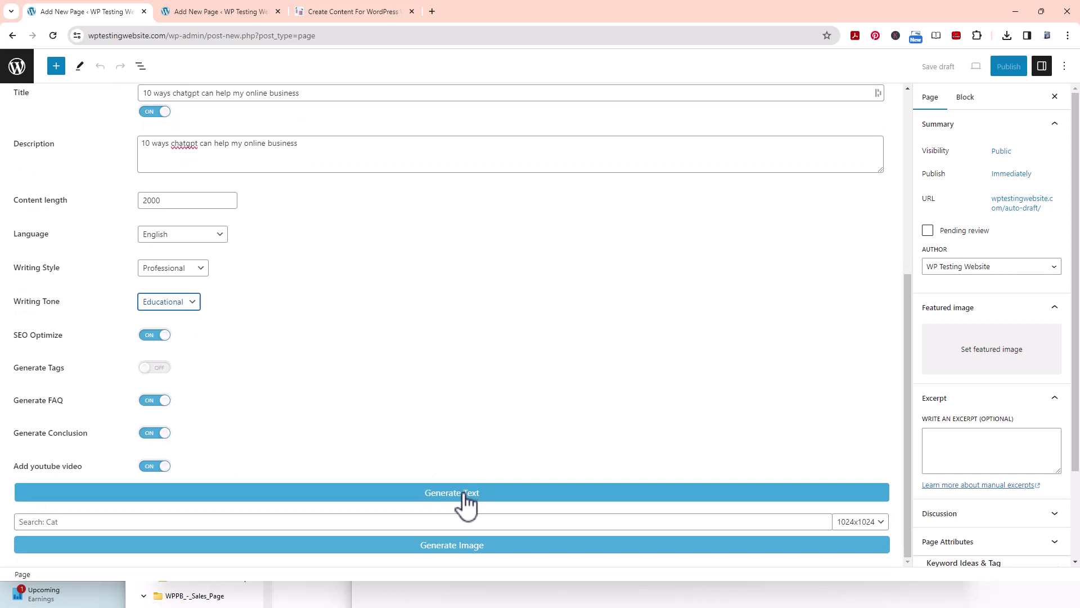
left_click(460, 496)
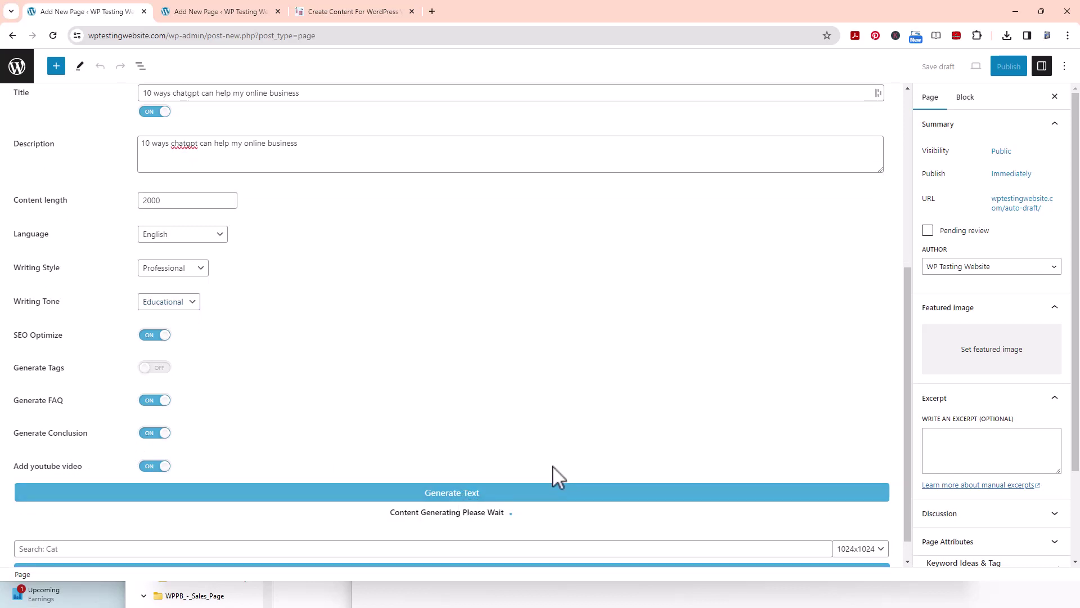
scroll(539, 460, "down", 2)
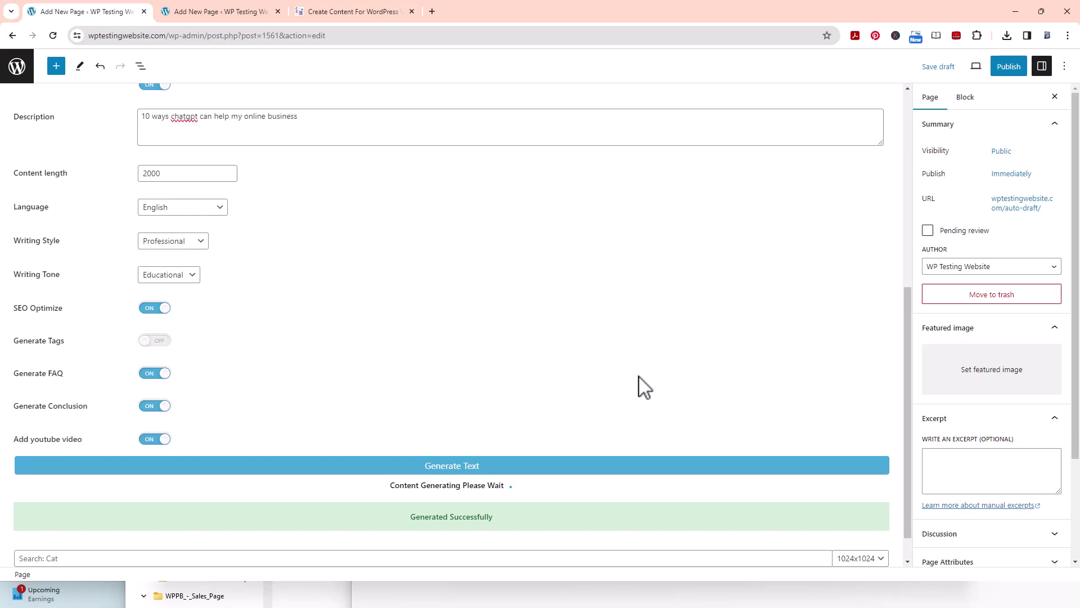
Step: Examine the generated page title and article text in the editor
scroll(644, 387, "up", 7)
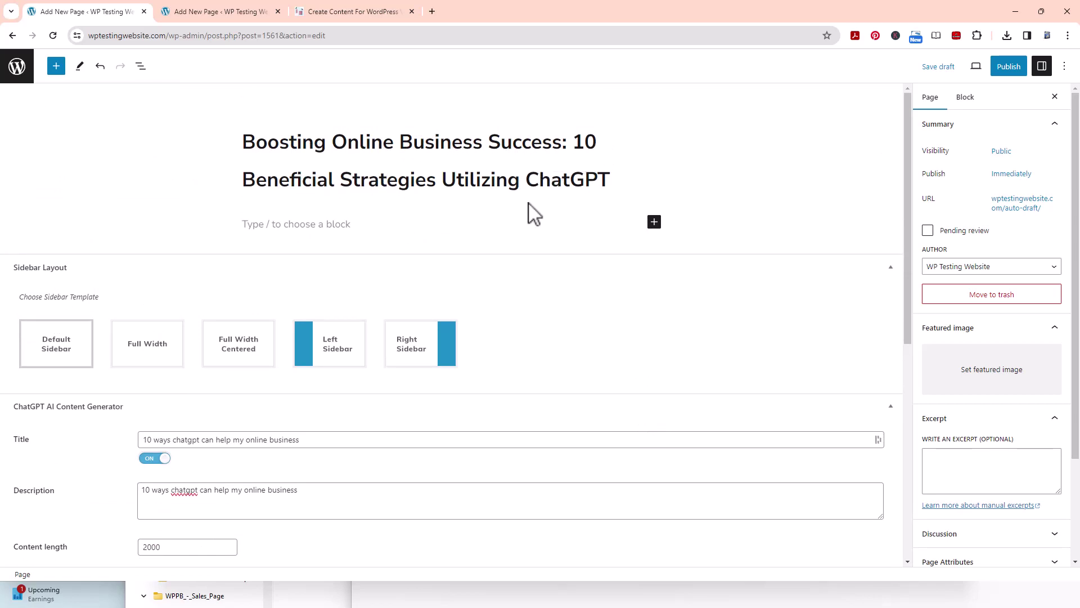
scroll(533, 212, "down", 2)
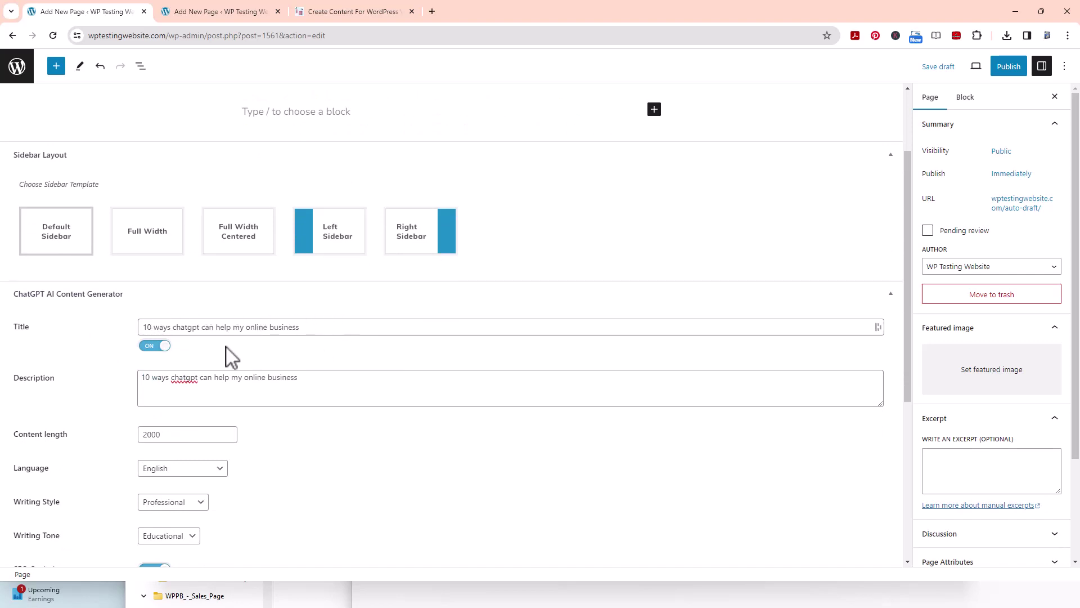
scroll(273, 354, "down", 2)
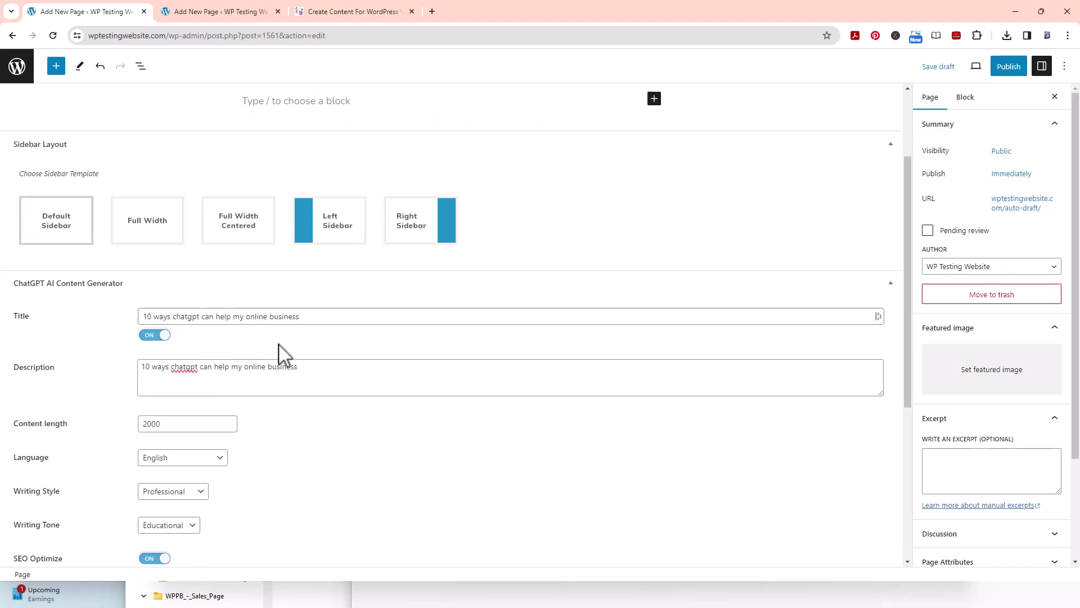
scroll(278, 355, "up", 4)
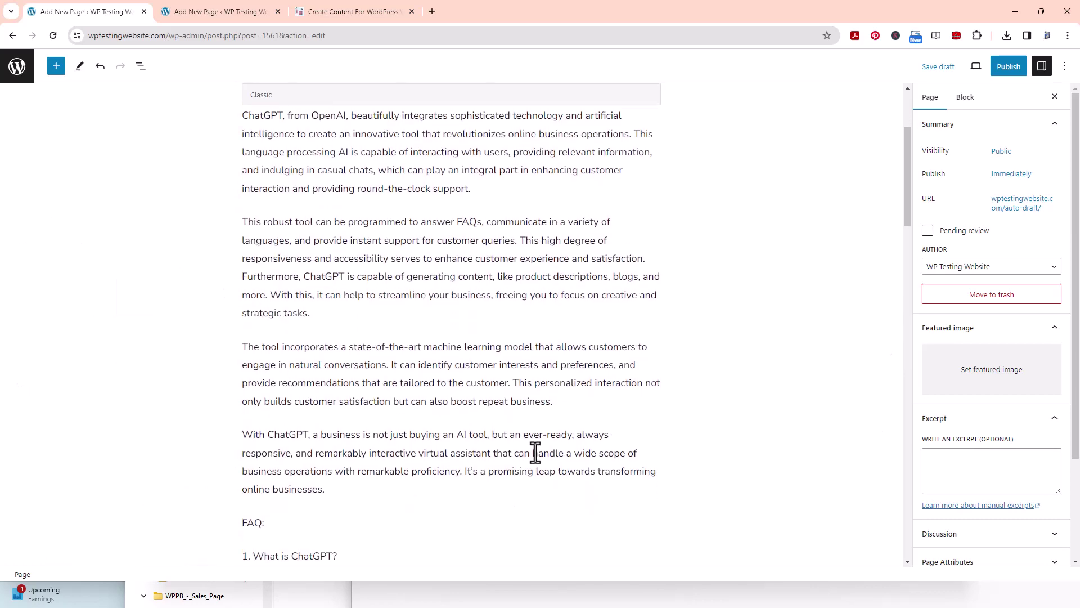
scroll(443, 411, "down", 13)
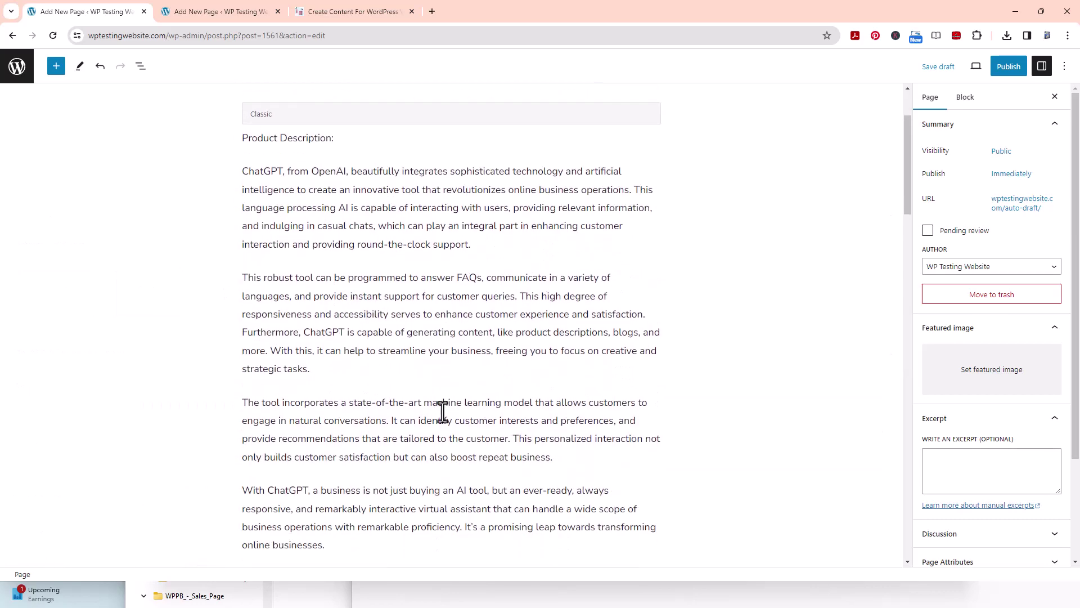
Step: Insert the suggested YouTube video "10 Ways to Use ChatGPT In Your Online Business | Save Time With ChatGPT" into the page
scroll(443, 411, "down", 20)
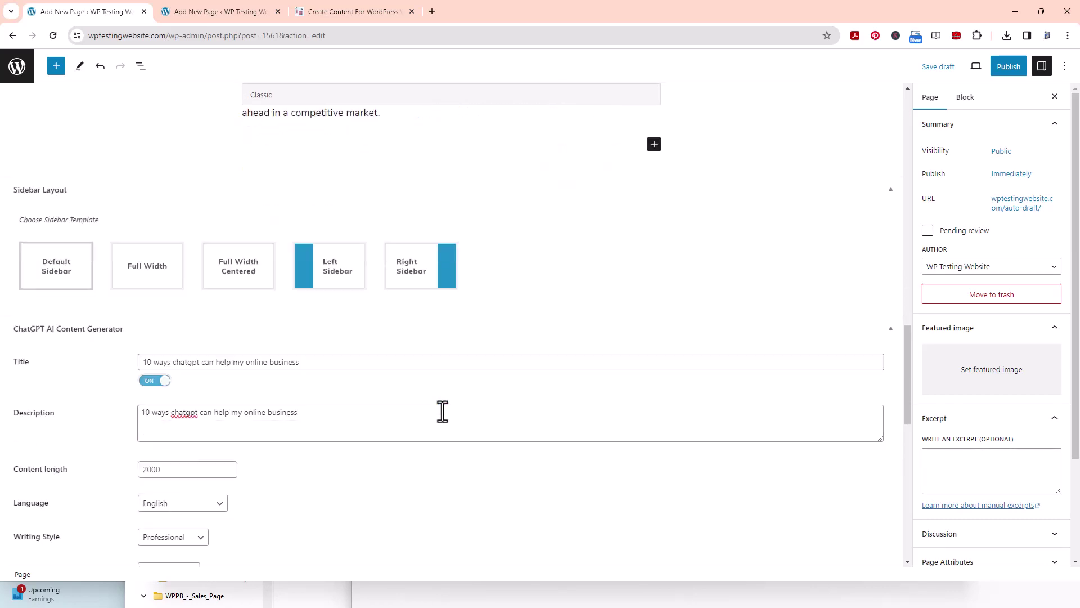
scroll(443, 411, "down", 4)
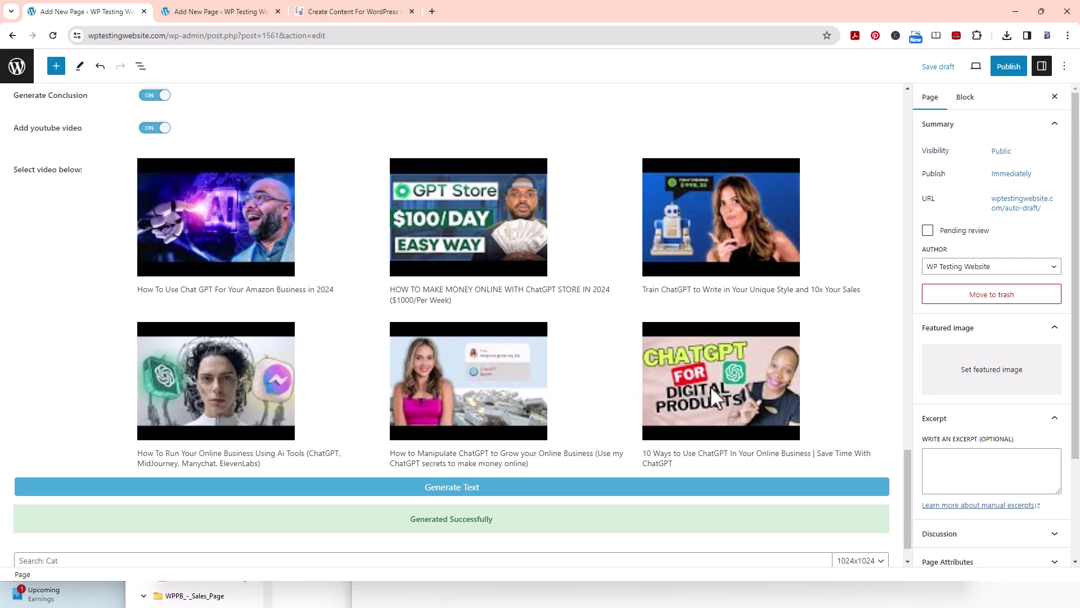
left_click(694, 382)
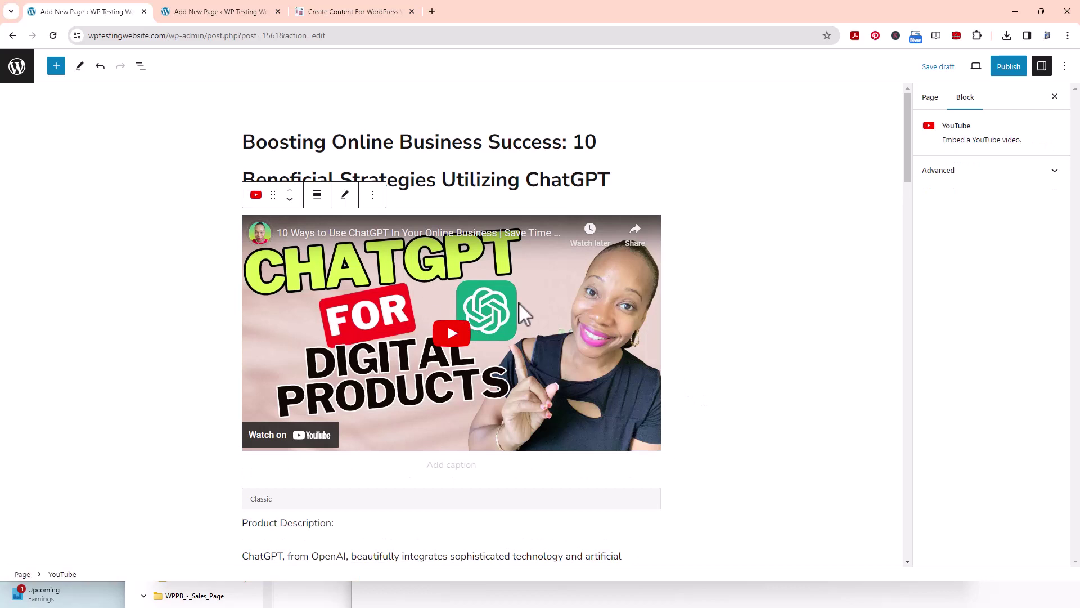
Step: Delete the "Product Description:" line at the start of the article text below the video
scroll(518, 308, "down", 5)
scroll(523, 312, "down", 1)
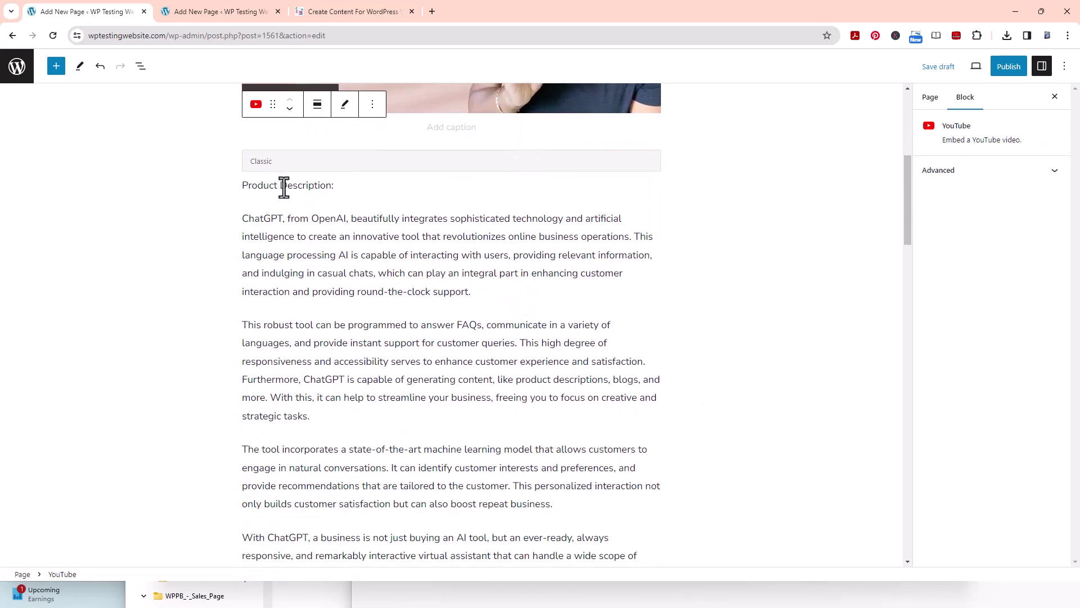
triple_click(285, 186)
key("BackSpace")
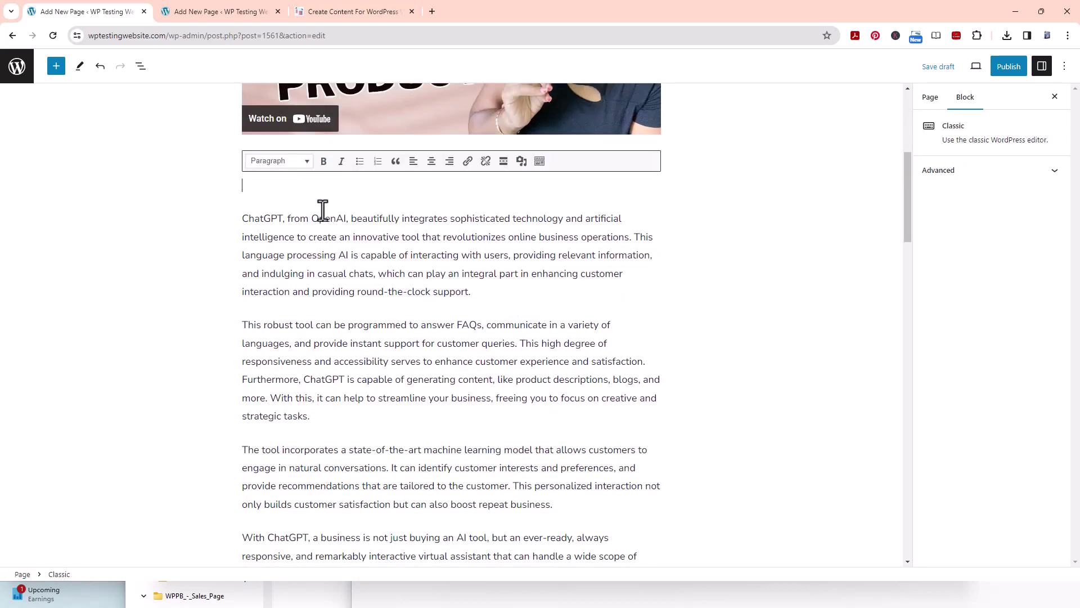
Step: Review the whole page, from the article's FAQ and conclusion through the content generator options to the title and embedded video
scroll(376, 276, "down", 7)
scroll(330, 297, "down", 8)
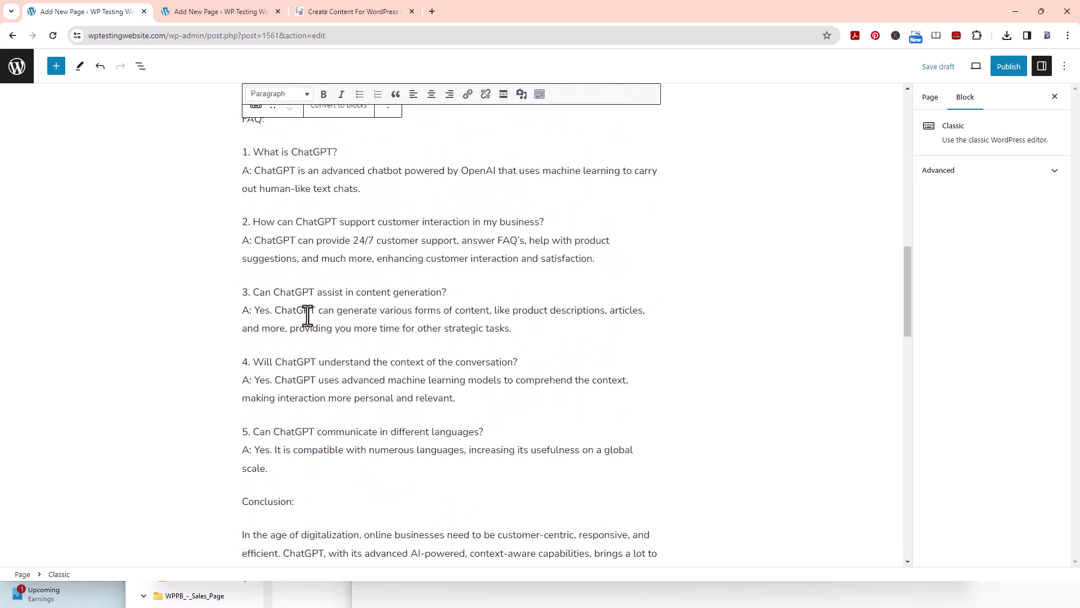
scroll(344, 367, "down", 8)
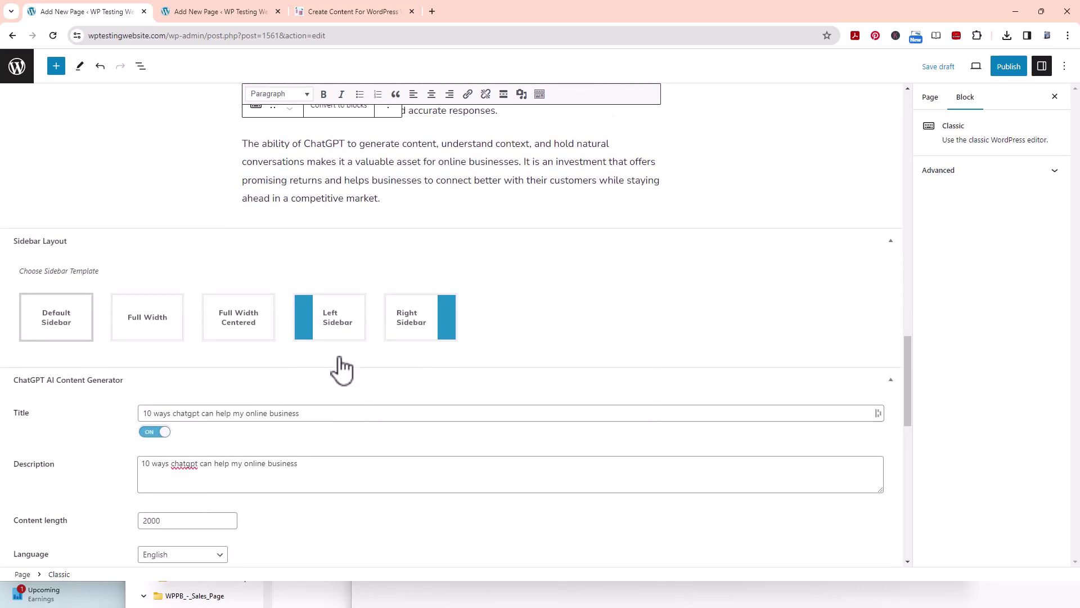
scroll(344, 367, "down", 3)
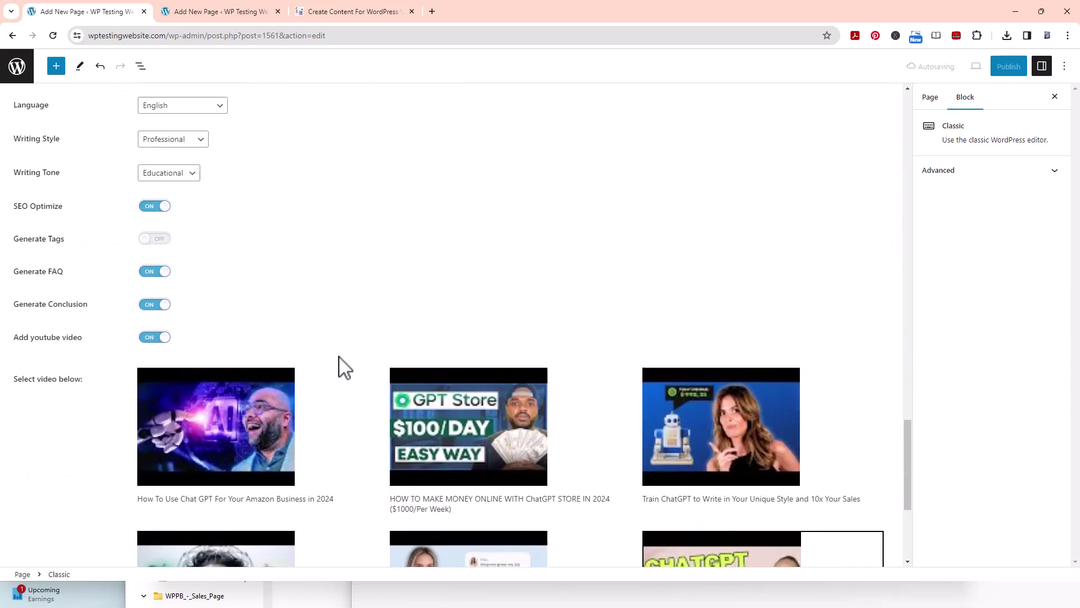
scroll(340, 367, "up", 10)
scroll(338, 357, "up", 17)
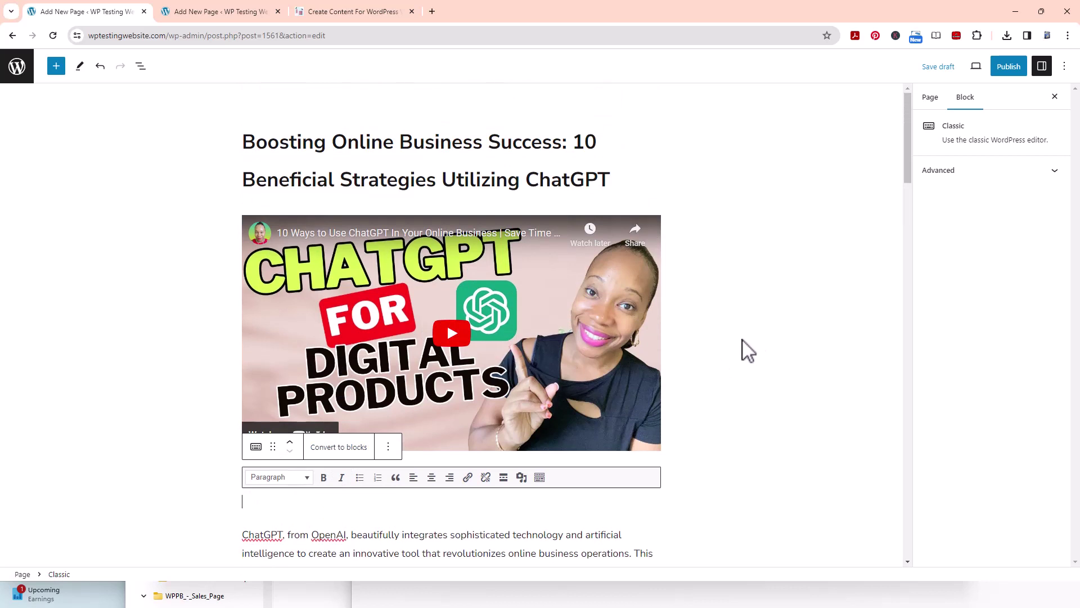
scroll(771, 355, "down", 1)
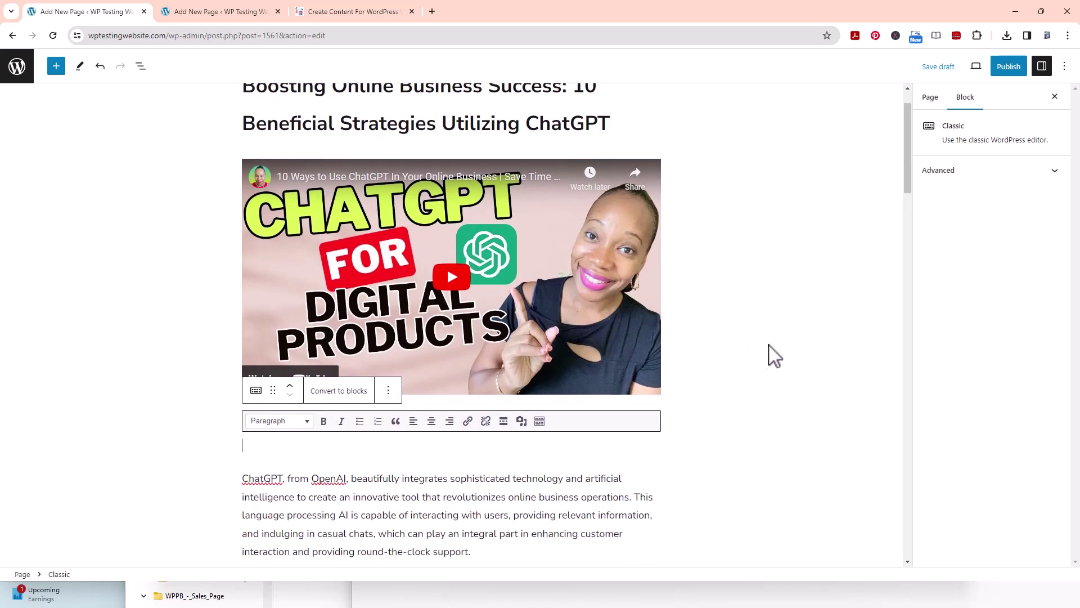
scroll(775, 355, "up", 1)
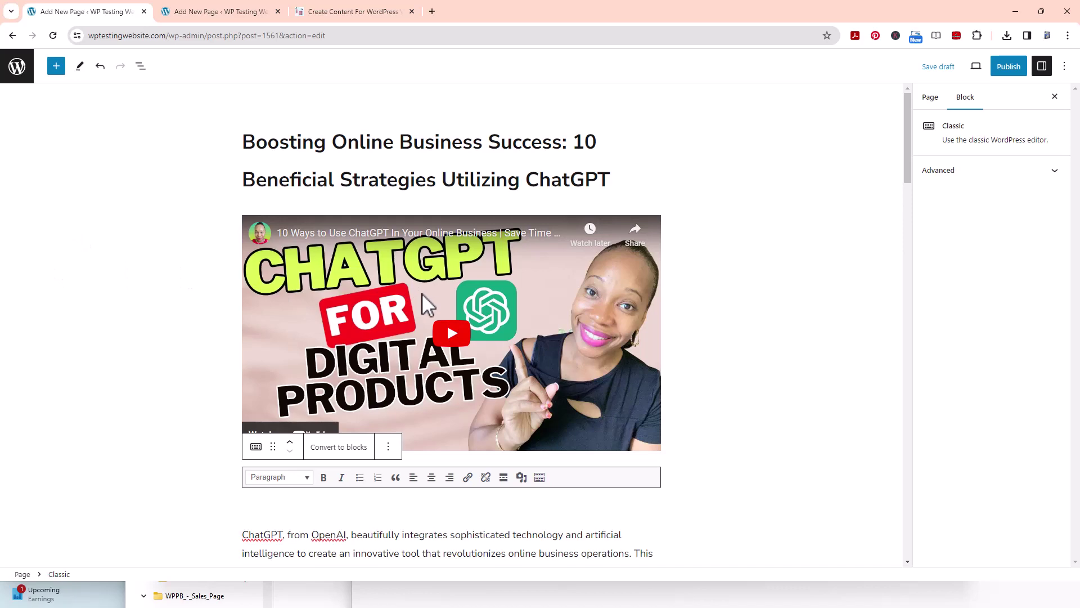
Step: Switch to the open My Content Creator Pro sales page and view its video and product offer
left_click(370, 14)
scroll(816, 292, "down", 3)
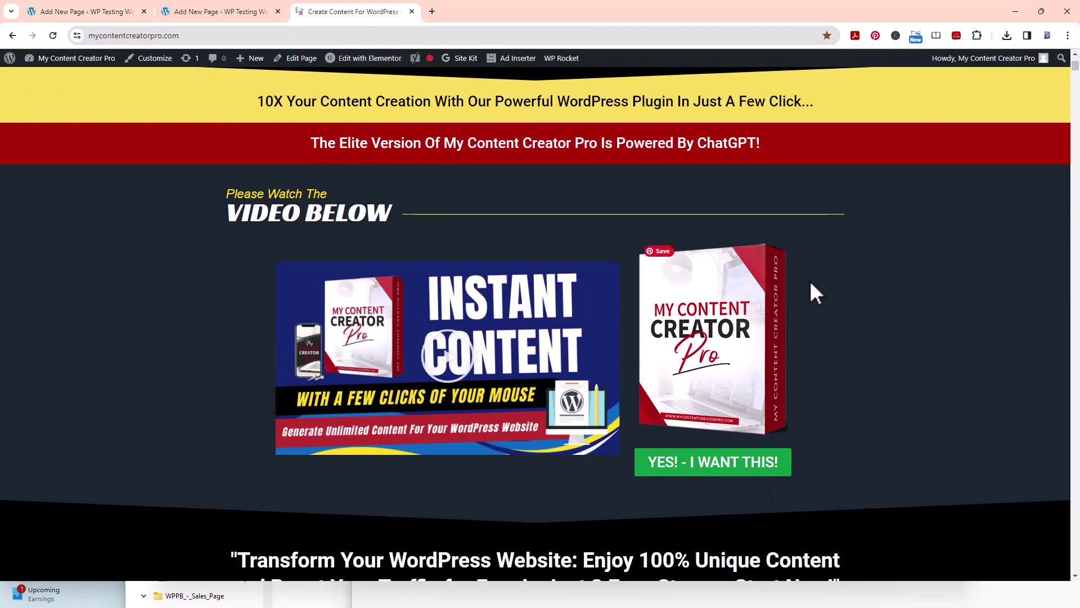